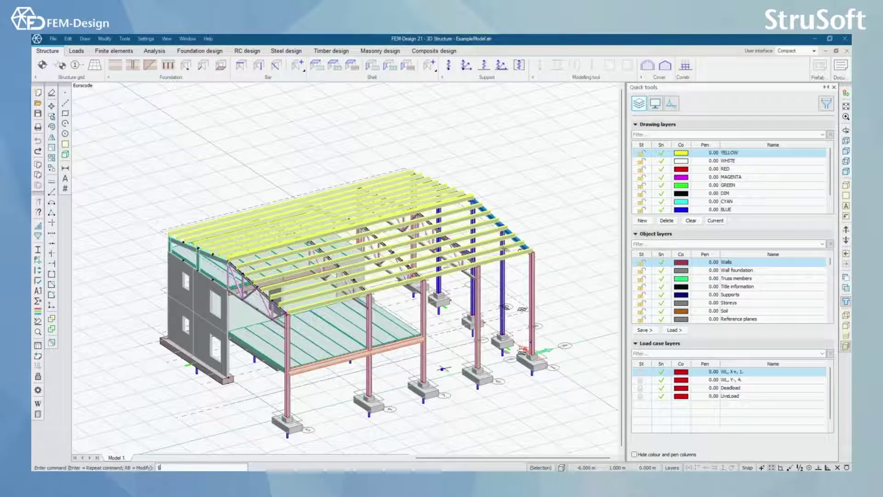
# - Examine the whole hall structure from several angles and the corner column at axes A and 1 up close
pyautogui.moveTo(437, 409); pyautogui.dragTo(453, 401, button='middle')
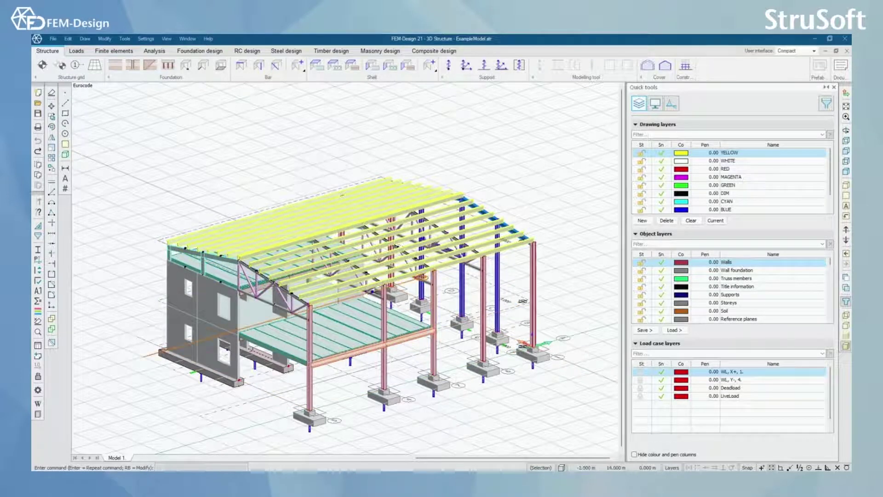
pyautogui.moveTo(332, 274)
pyautogui.mouseDown(button='middle')
pyautogui.moveTo(475, 279)
pyautogui.moveTo(196, 263)
pyautogui.moveTo(332, 254)
pyautogui.moveTo(351, 221)
pyautogui.moveTo(353, 278)
pyautogui.moveTo(335, 267)
pyautogui.mouseUp(button='middle')
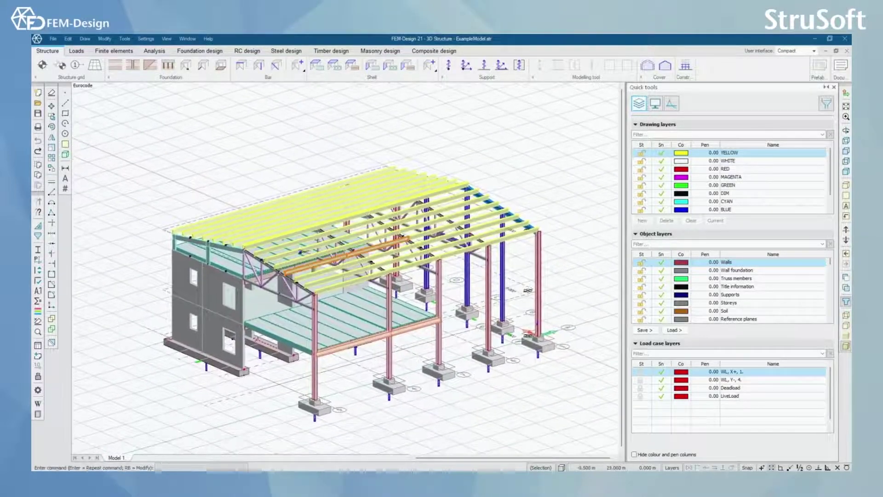
pyautogui.moveTo(421, 348)
pyautogui.mouseDown(button='middle')
pyautogui.moveTo(474, 339)
pyautogui.moveTo(276, 289)
pyautogui.moveTo(432, 335)
pyautogui.mouseUp(button='middle')
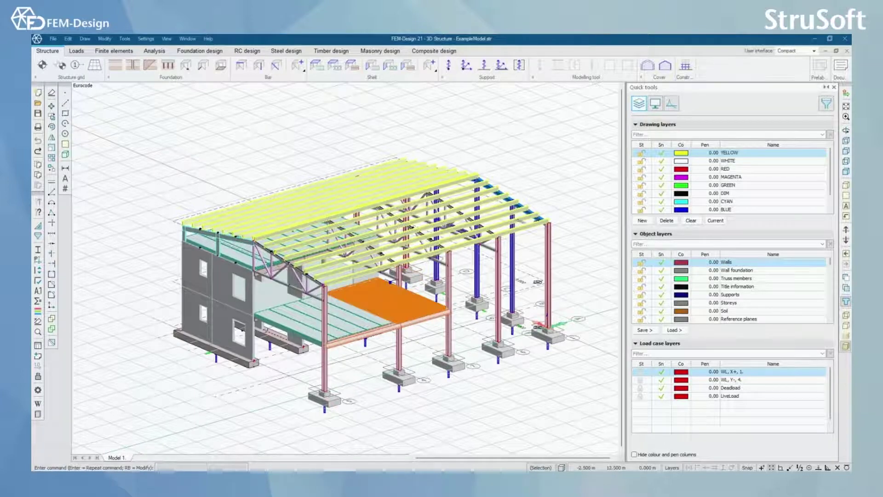
pyautogui.keyDown('shift'); pyautogui.moveTo(380, 291); pyautogui.dragTo(258, 258, button='middle'); pyautogui.keyUp('shift')
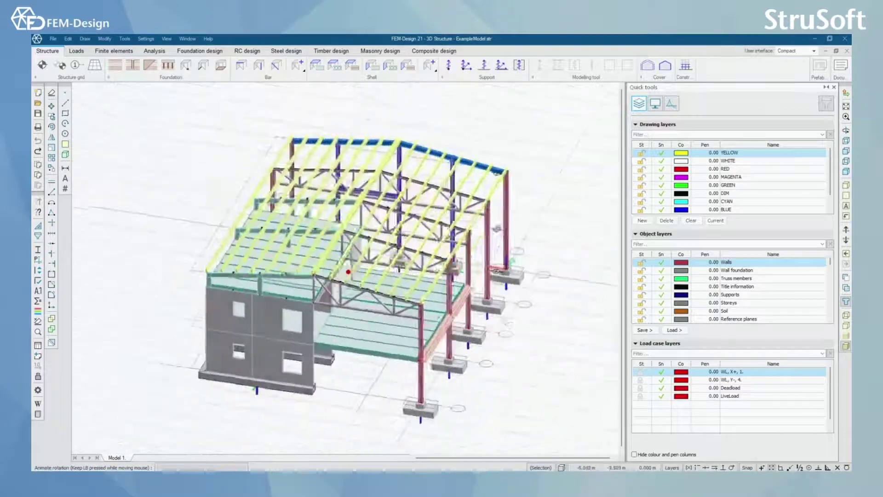
pyautogui.keyDown('shift'); pyautogui.moveTo(396, 294); pyautogui.dragTo(440, 325, button='middle'); pyautogui.keyUp('shift')
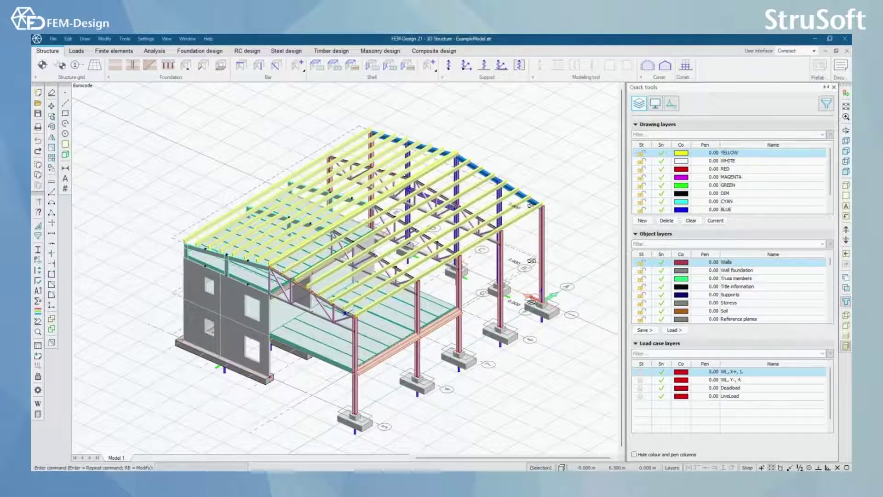
pyautogui.scroll(5, 435, 261)
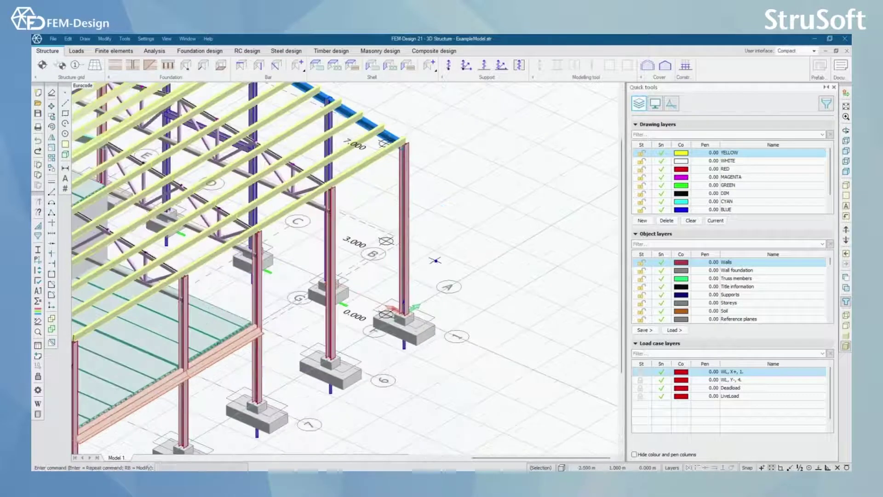
pyautogui.scroll(3, 435, 260)
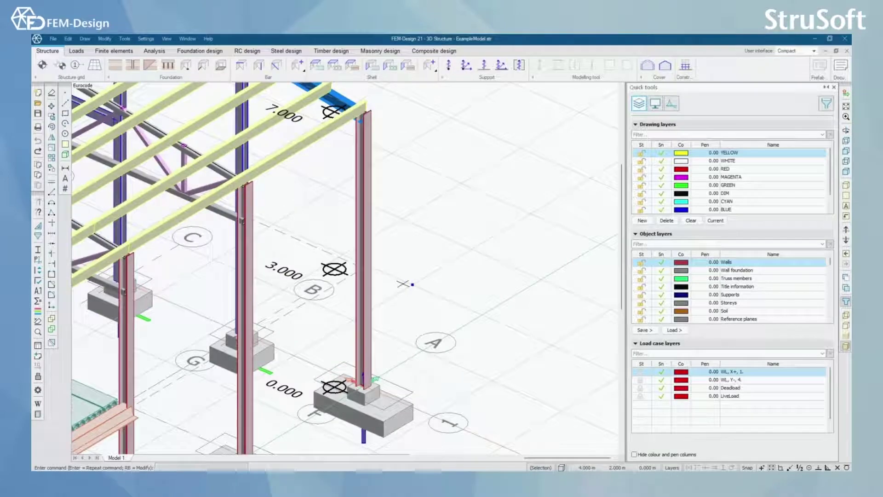
pyautogui.moveTo(403, 283); pyautogui.dragTo(363, 279, button='middle')
pyautogui.moveTo(407, 298); pyautogui.dragTo(495, 314)
pyautogui.scroll(-3, 479, 315)
pyautogui.scroll(-4, 428, 307)
pyautogui.moveTo(414, 301); pyautogui.dragTo(510, 297, button='middle')
pyautogui.moveTo(334, 340); pyautogui.dragTo(359, 315, button='middle')
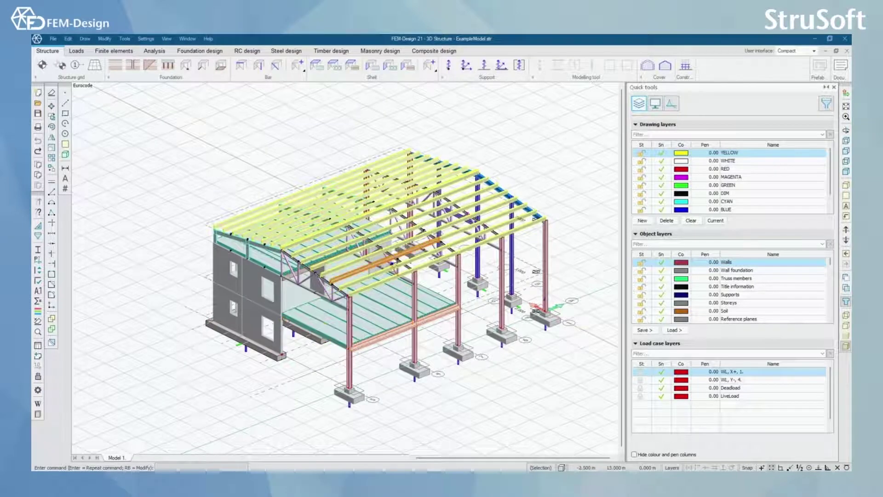
# - Examine the roof purlins and trusses above the floor slab, as well as the gable end around the corner column
pyautogui.scroll(5, 393, 256)
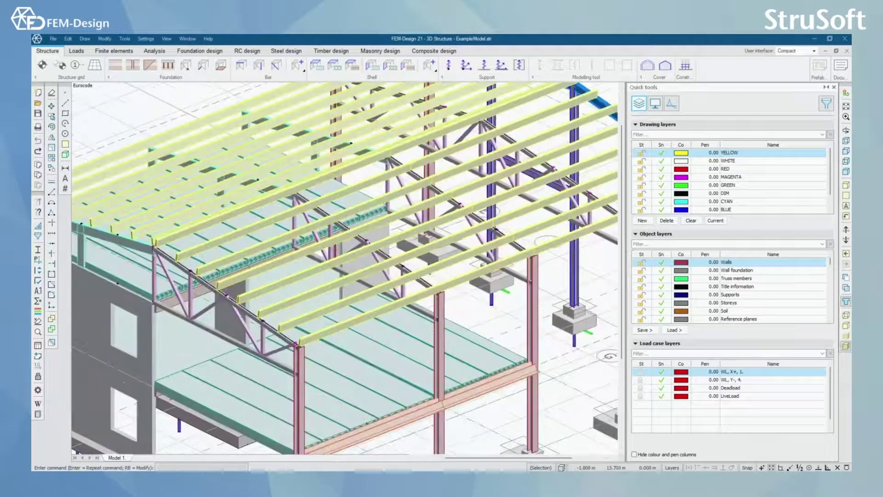
pyautogui.scroll(3, 404, 248)
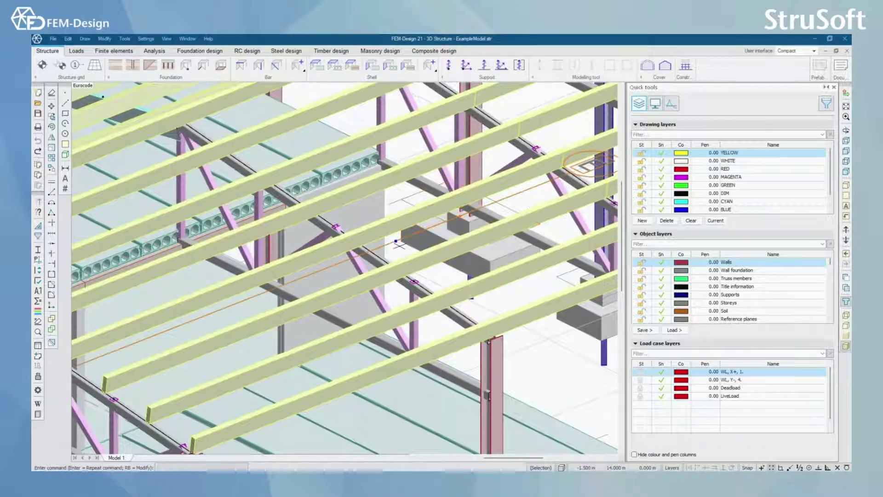
pyautogui.scroll(-5, 396, 244)
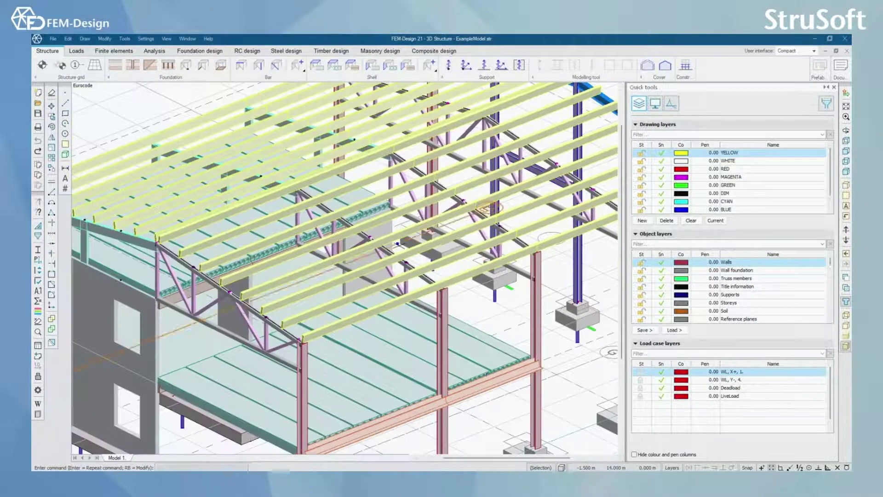
pyautogui.scroll(-6, 398, 243)
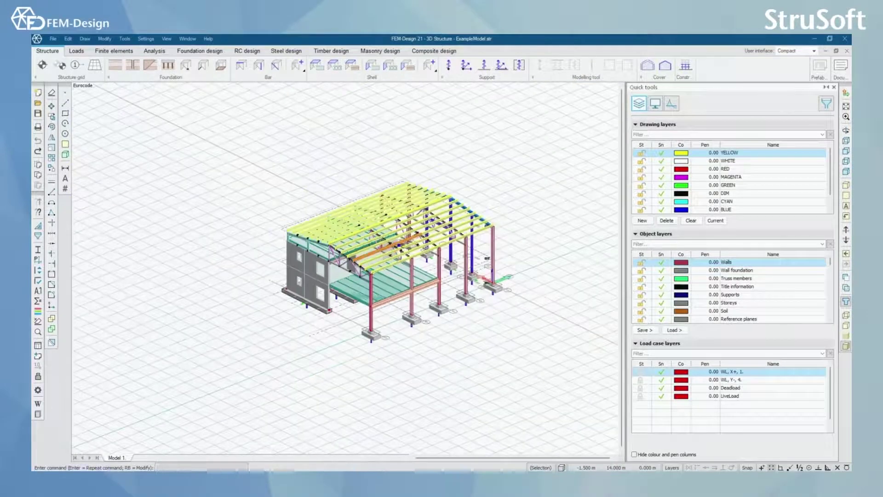
pyautogui.moveTo(405, 243); pyautogui.dragTo(330, 265, button='middle')
pyautogui.scroll(5, 415, 271)
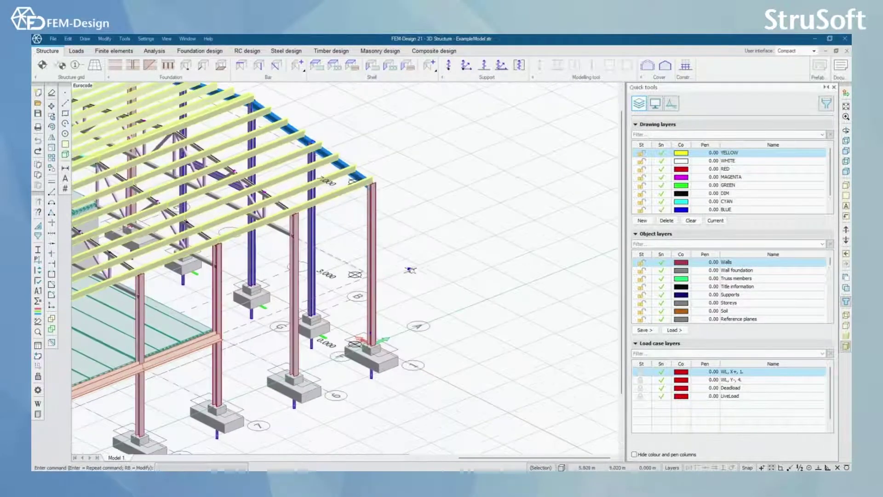
pyautogui.moveTo(415, 271); pyautogui.dragTo(430, 280, button='middle')
pyautogui.scroll(1, 430, 280)
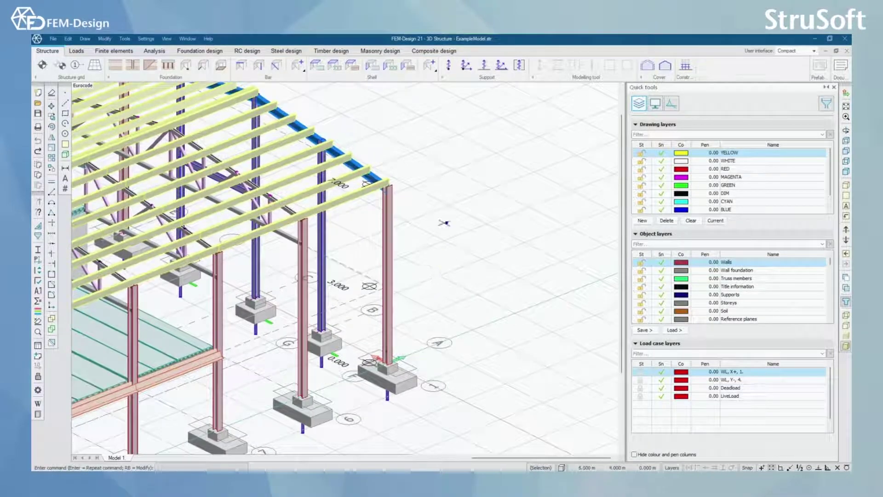
# - Select the objects crossing a window around the corner column's head, view the available modify commands, and clear the selection
pyautogui.click(446, 159)
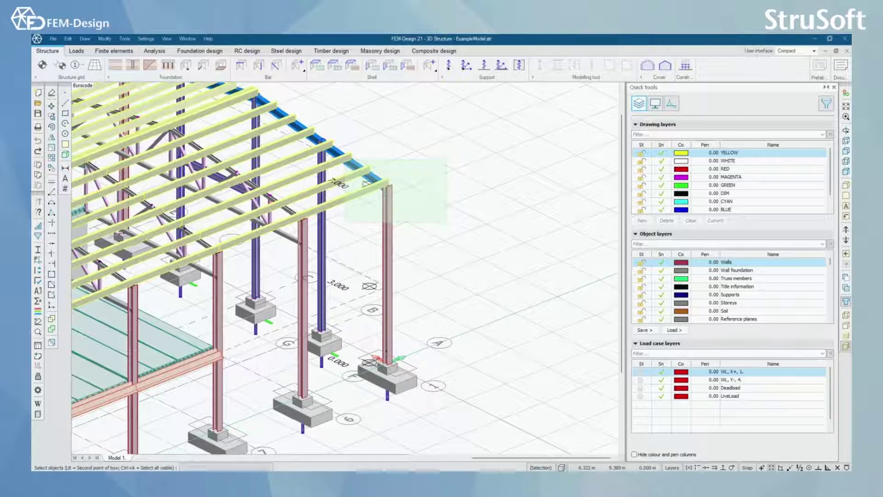
pyautogui.click(346, 225)
pyautogui.rightClick(347, 225)
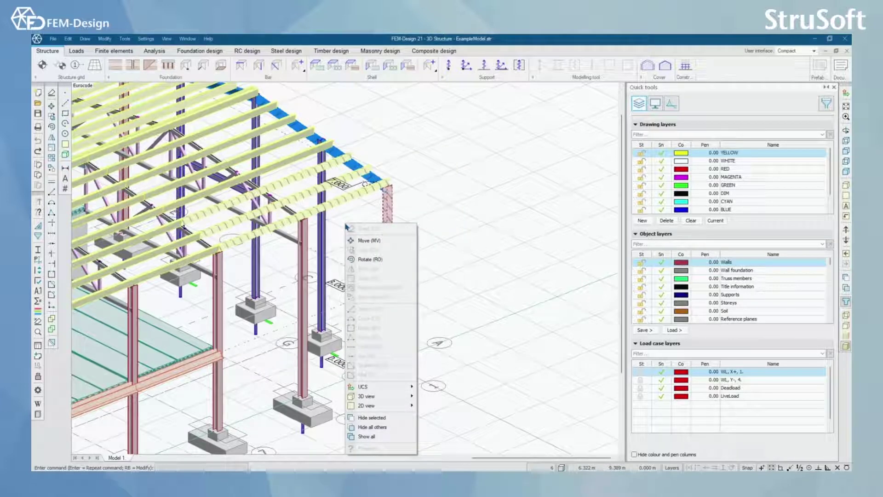
pyautogui.click(472, 204)
# - Select only the corner column with an enclosing window, view its modify commands, and clear the selection
pyautogui.moveTo(447, 238); pyautogui.dragTo(460, 243, button='middle')
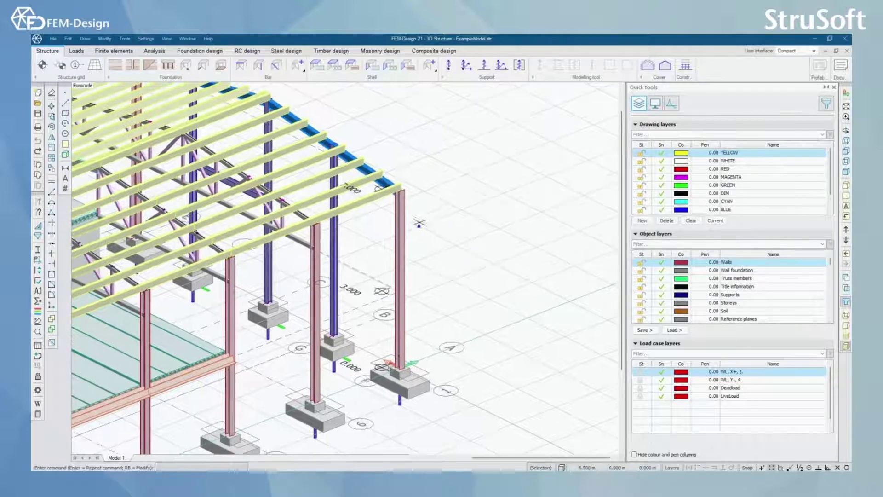
pyautogui.click(388, 153)
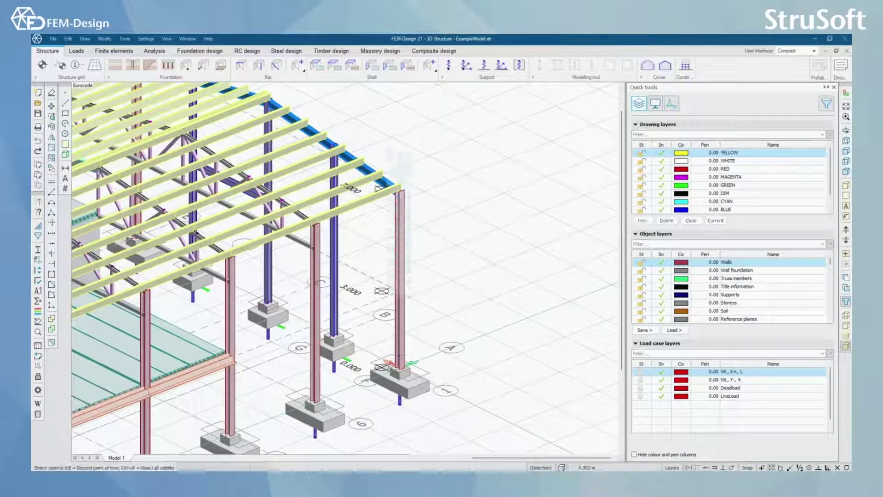
pyautogui.rightClick(417, 386)
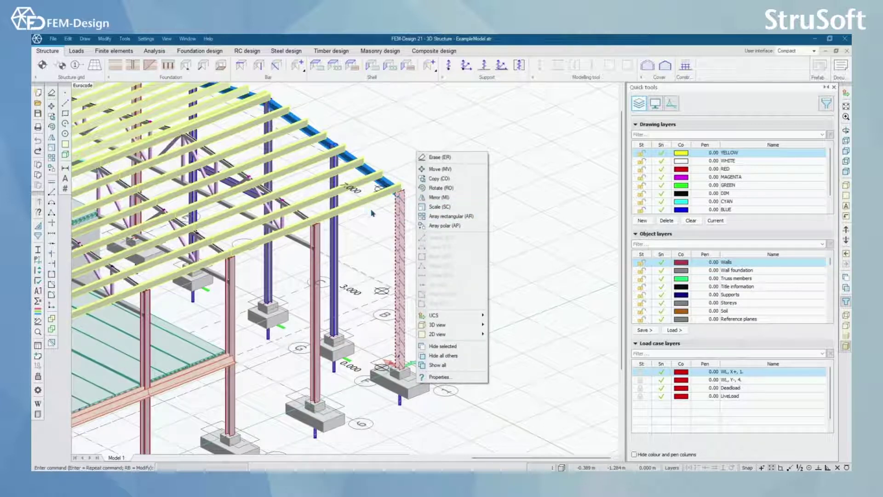
pyautogui.click(405, 156)
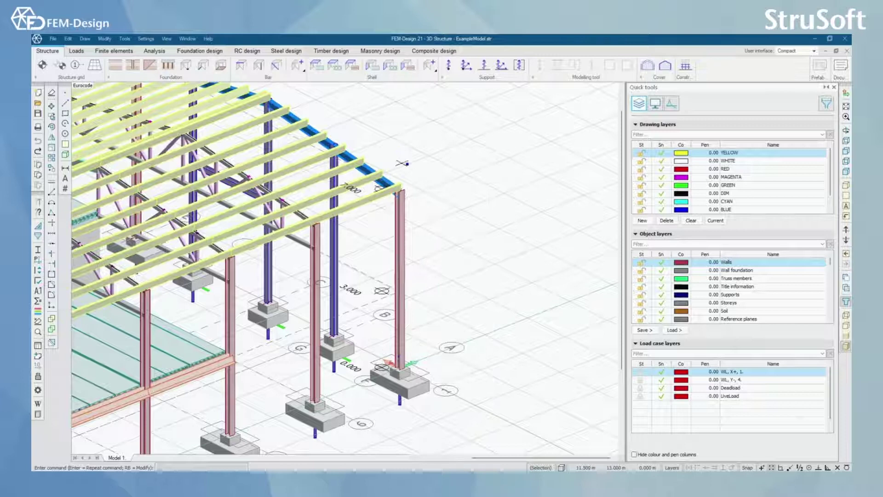
# - Move the corner column outward from the building along axis A, using two picked displacement points
pyautogui.rightClick(450, 213)
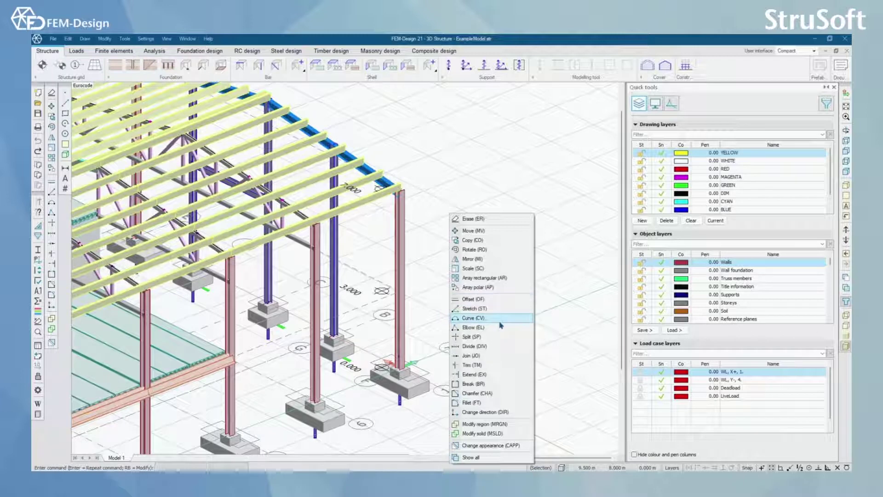
pyautogui.press('Escape')
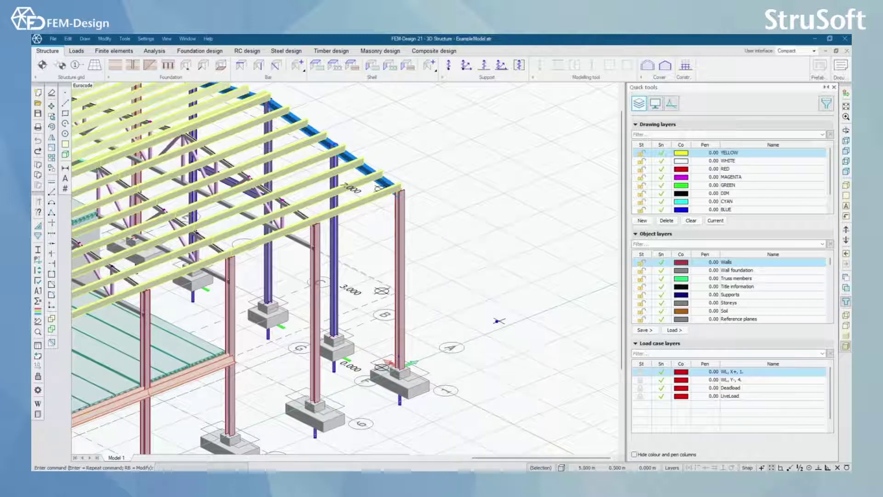
pyautogui.rightClick(477, 179)
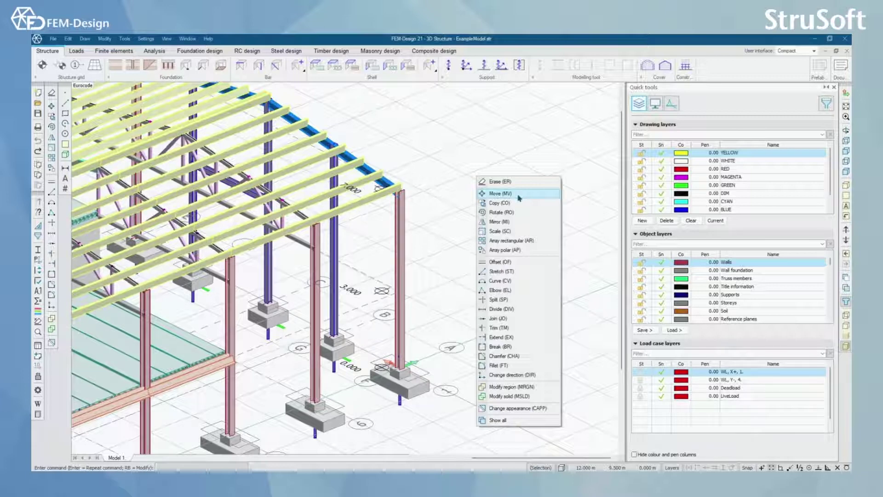
pyautogui.click(499, 193)
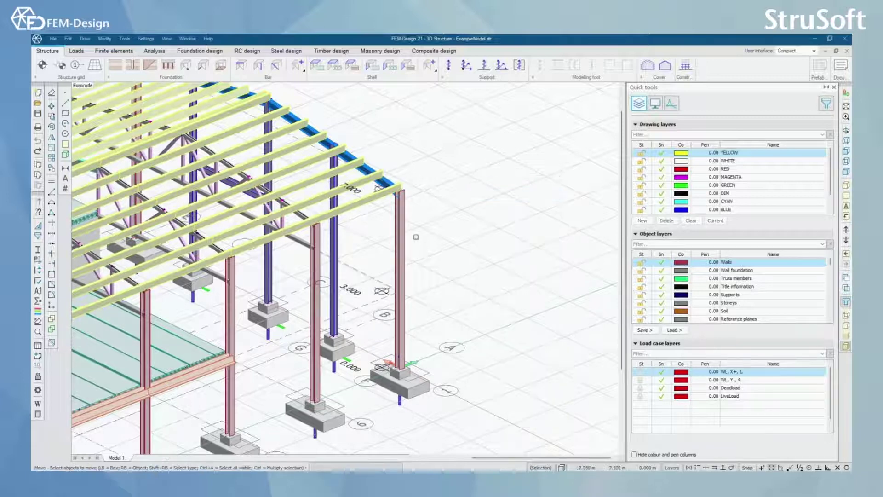
pyautogui.click(401, 230)
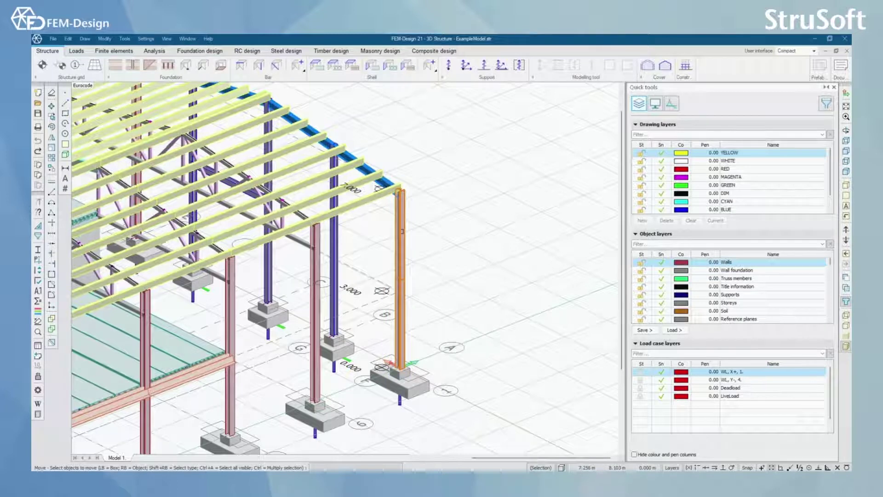
pyautogui.press('Return')
pyautogui.click(166, 405)
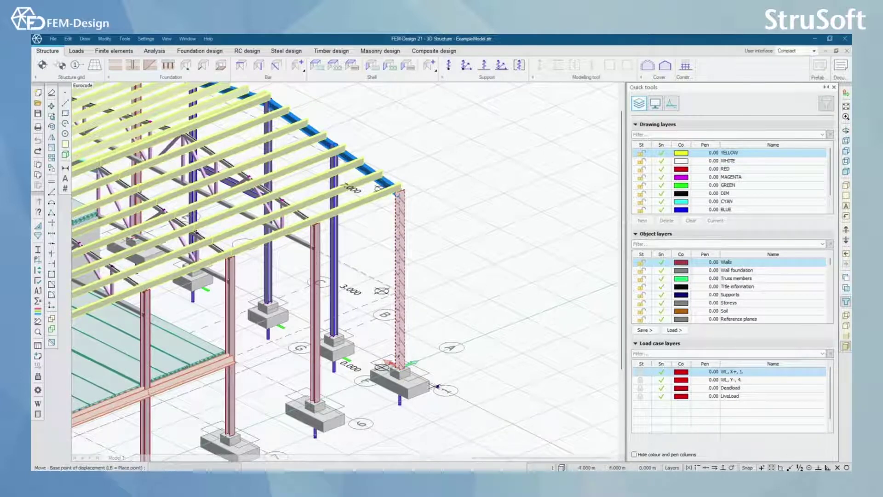
pyautogui.moveTo(513, 401); pyautogui.dragTo(486, 383, button='middle')
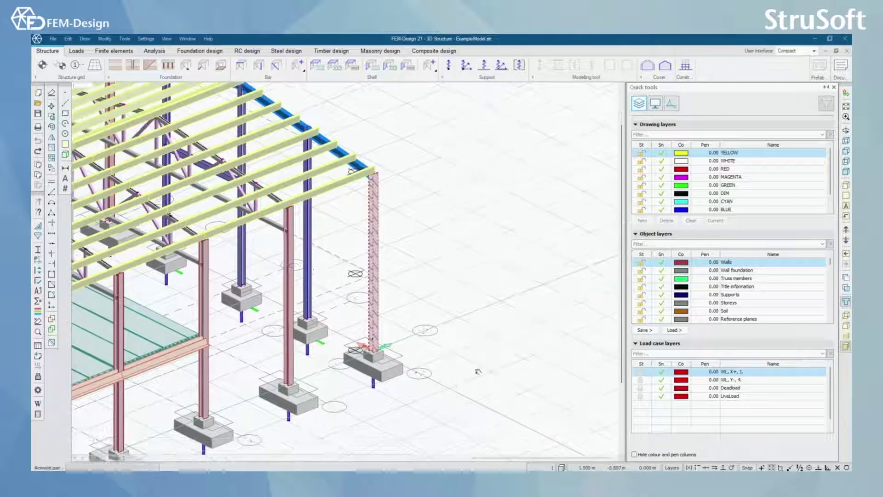
pyautogui.click(449, 388)
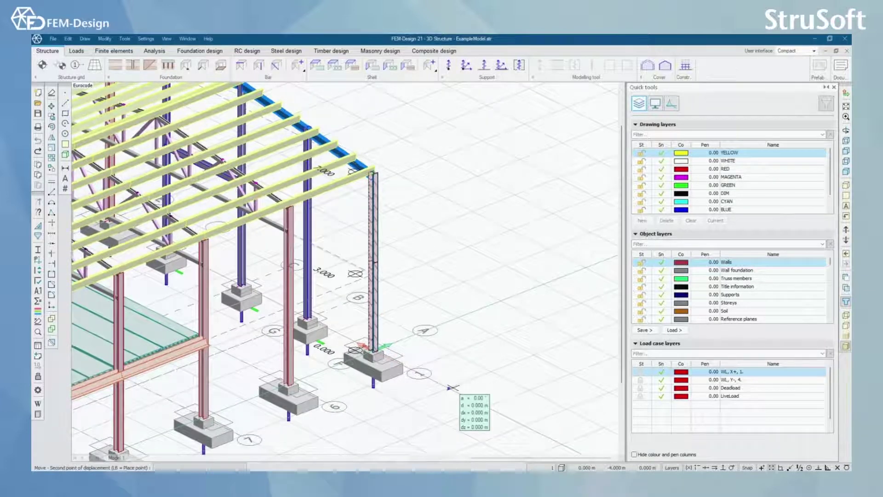
pyautogui.click(539, 354)
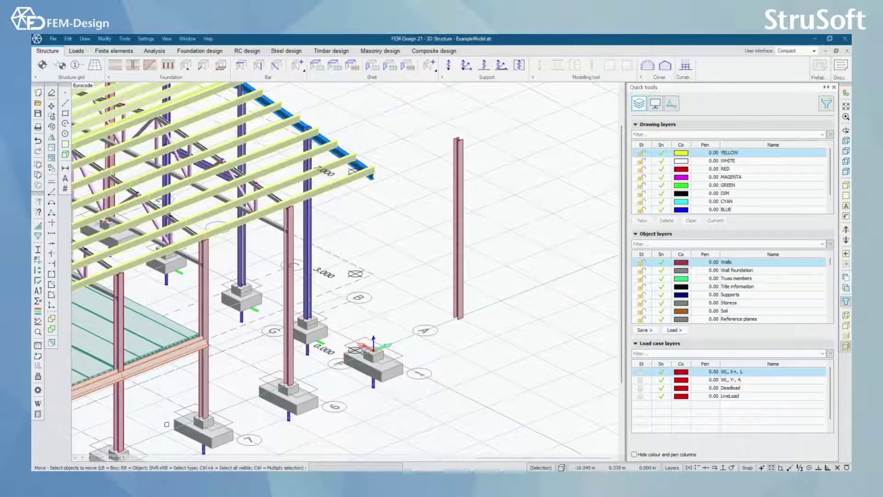
# - Leave the Move command and undo the corner column's displacement
pyautogui.scroll(1, 498, 352)
pyautogui.scroll(-2, 496, 353)
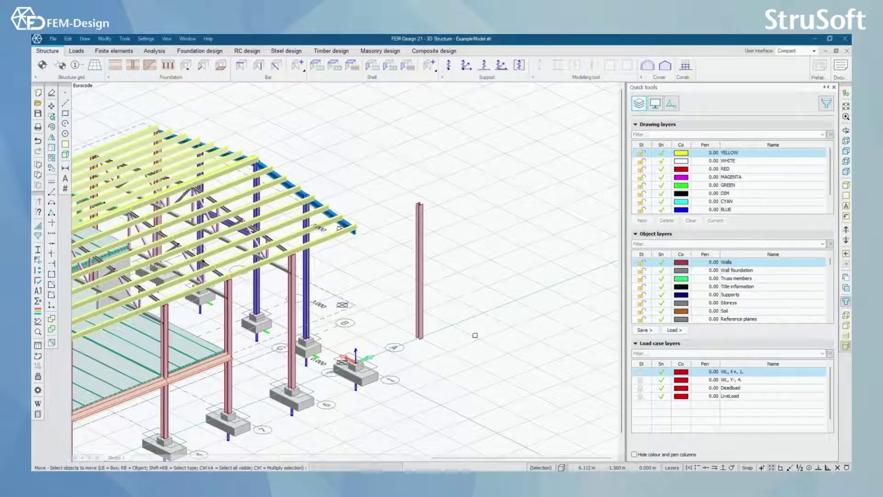
pyautogui.moveTo(449, 351); pyautogui.dragTo(487, 355, button='middle')
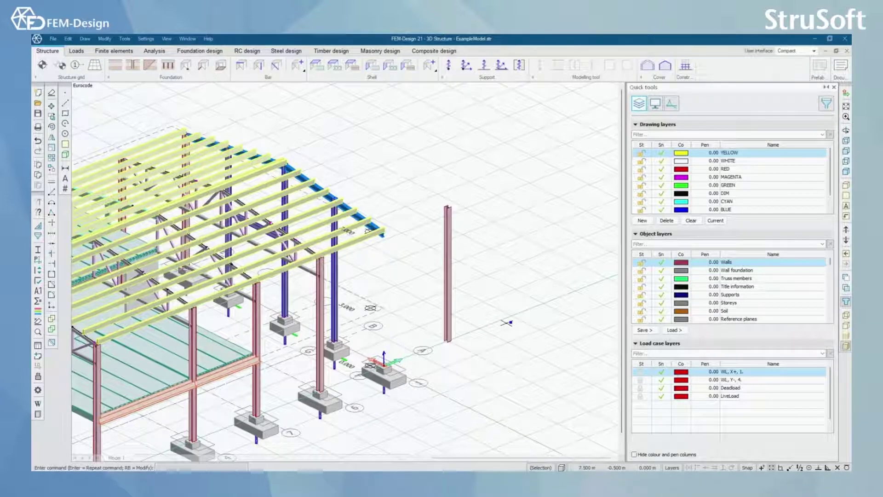
pyautogui.hotkey('ctrl', 'z')
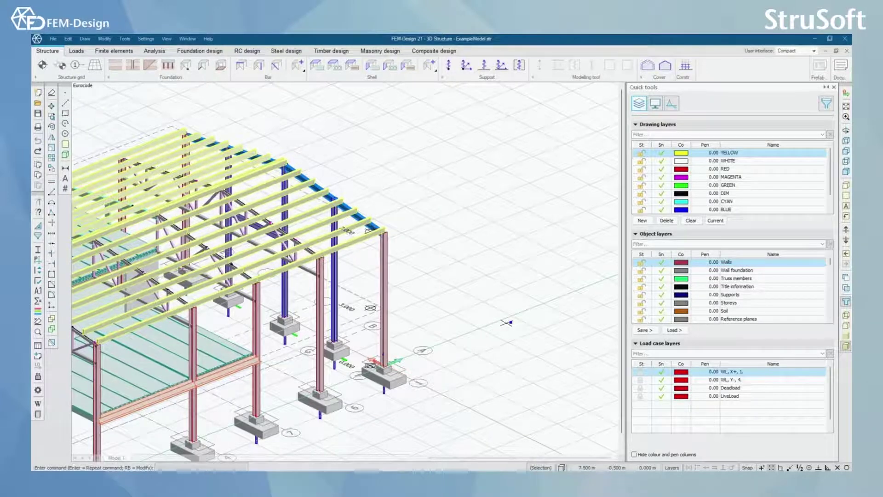
pyautogui.scroll(-5, 551, 370)
pyautogui.keyDown('alt'); pyautogui.moveTo(549, 371); pyautogui.dragTo(557, 417, button='middle'); pyautogui.keyUp('alt')
pyautogui.scroll(6, 458, 257)
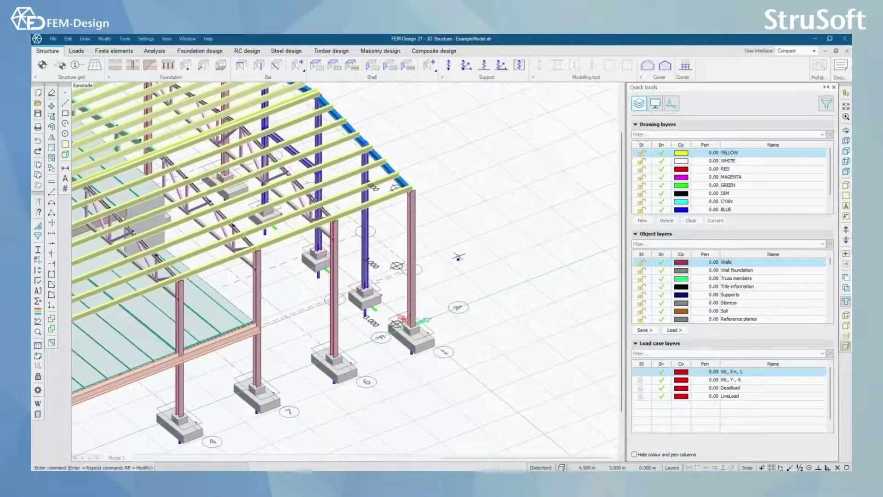
pyautogui.scroll(4, 468, 265)
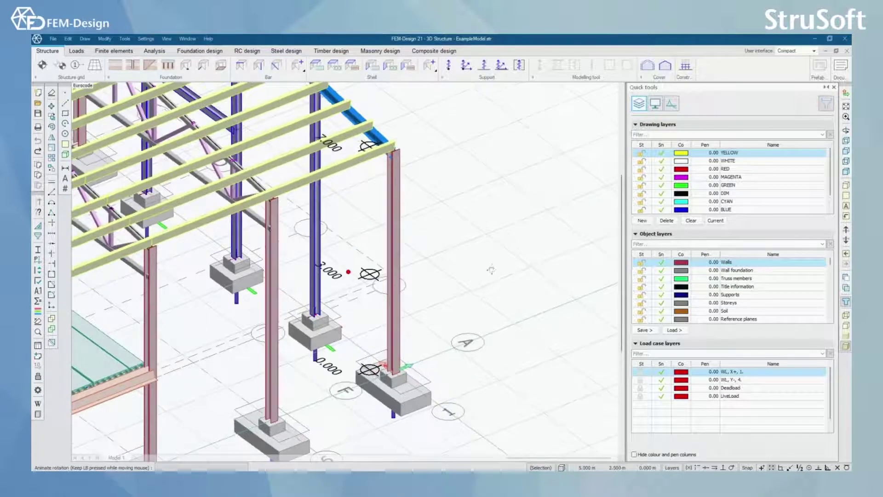
pyautogui.scroll(-3, 483, 262)
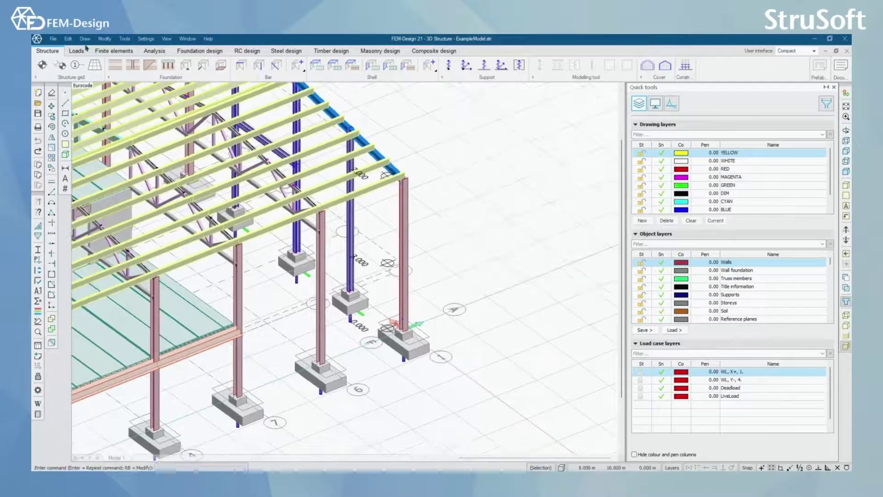
# - View the available edit commands, including undo and redo, and dismiss the list
pyautogui.click(68, 39)
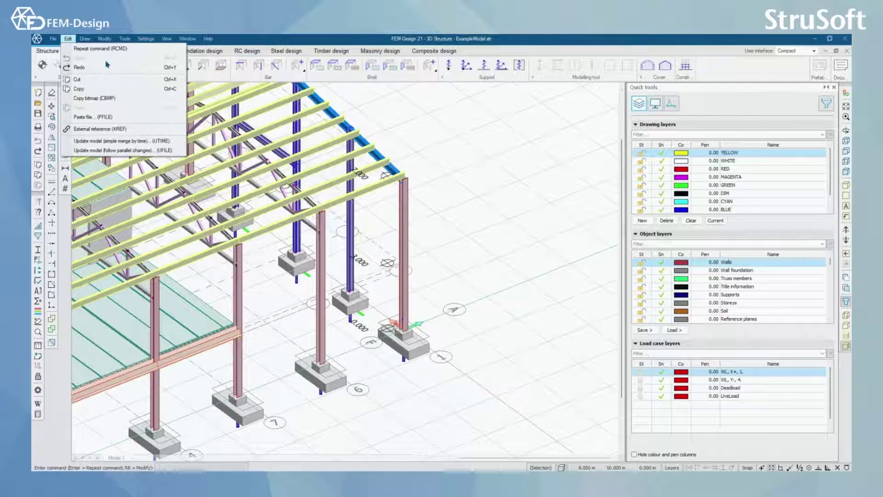
pyautogui.click(107, 65)
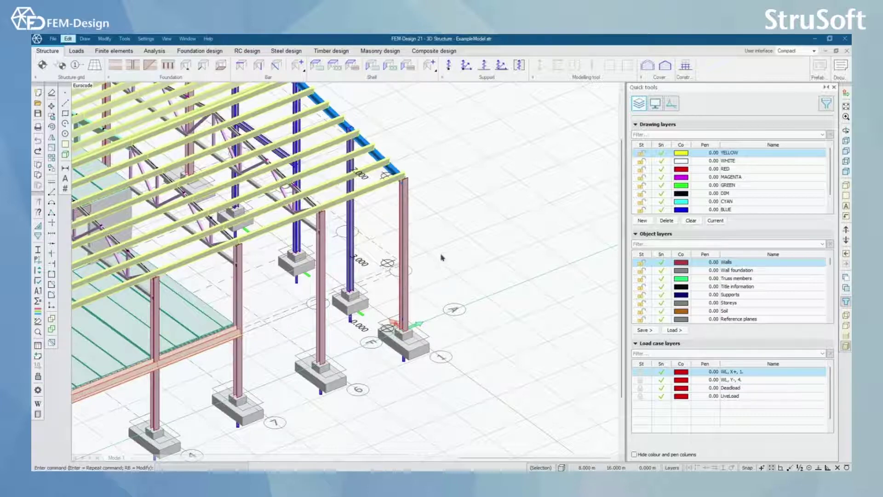
pyautogui.moveTo(453, 253); pyautogui.dragTo(438, 255, button='middle')
pyautogui.scroll(5, 439, 265)
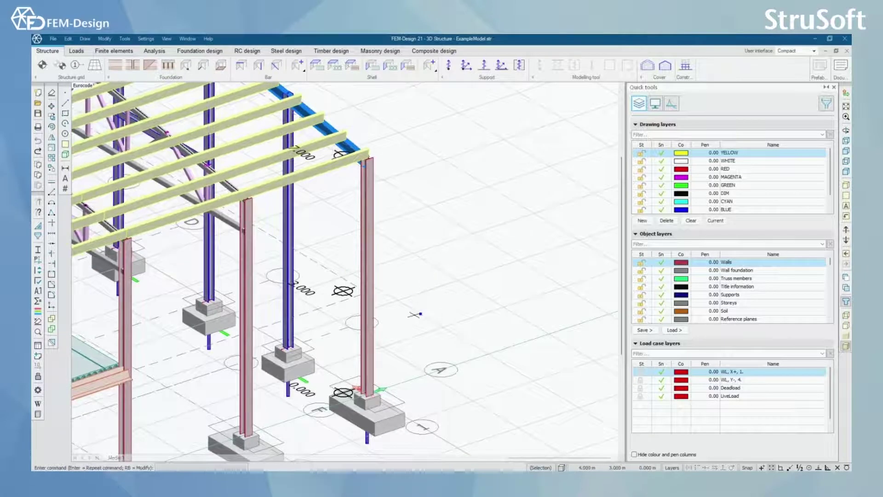
# - Open the Commands page of the Environment settings and bring the Modify functions into view
pyautogui.click(38, 389)
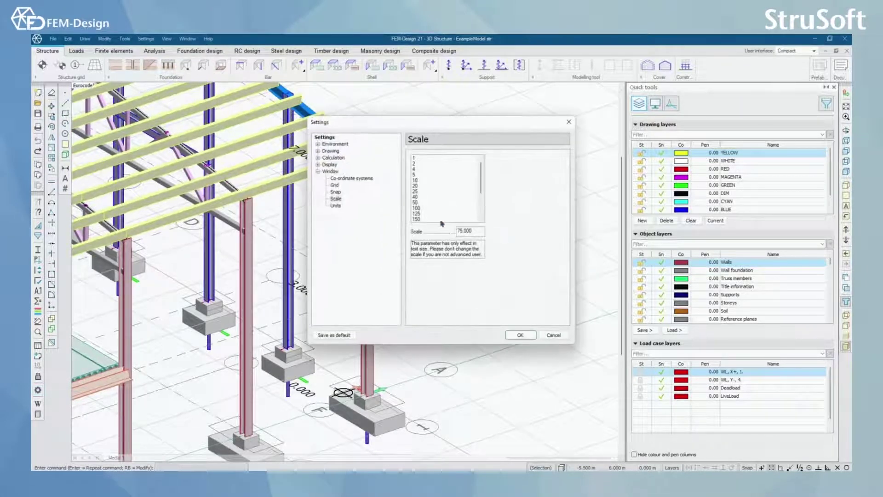
pyautogui.click(318, 171)
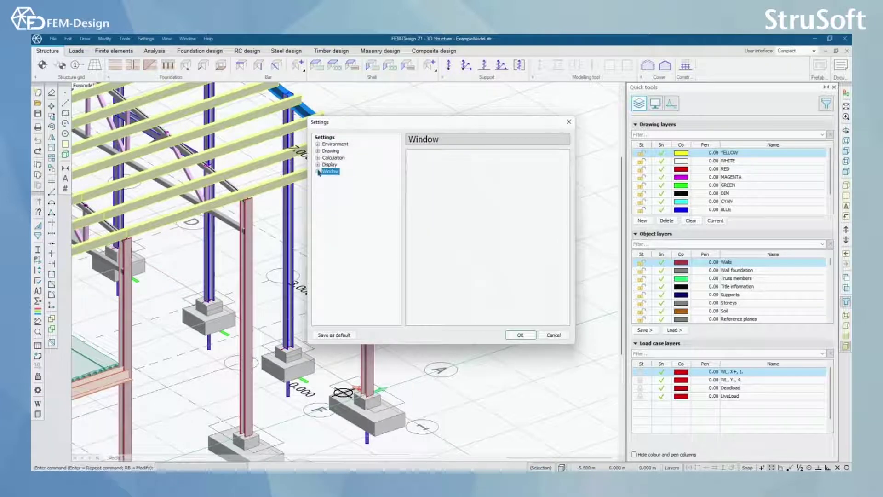
pyautogui.click(317, 144)
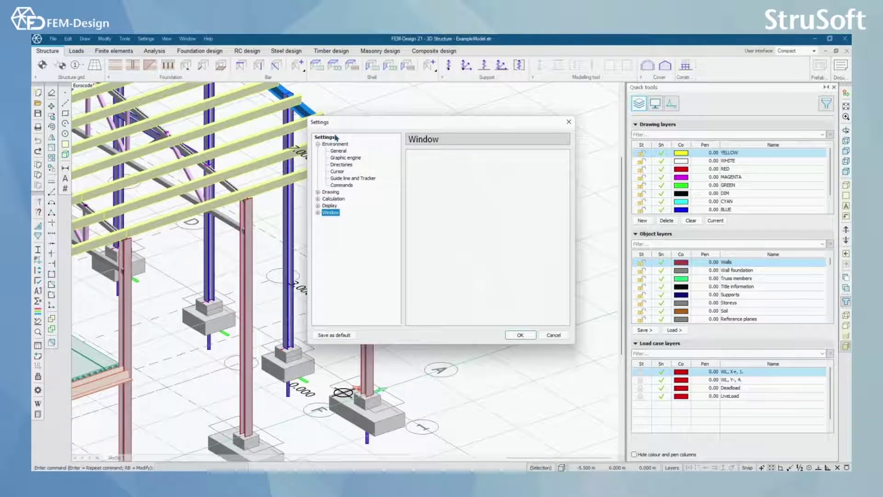
pyautogui.click(345, 185)
pyautogui.moveTo(523, 181)
pyautogui.mouseDown()
pyautogui.moveTo(526, 162)
pyautogui.moveTo(526, 185)
pyautogui.mouseUp()
# - Examine the command abbreviations assigned to Modify Erase, Move and Copy, and close the settings
pyautogui.click(469, 175)
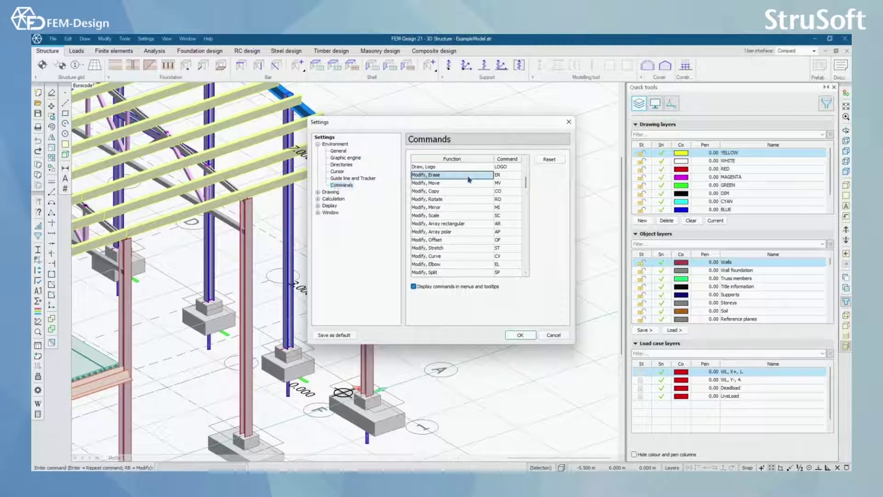
pyautogui.click(465, 183)
pyautogui.click(464, 195)
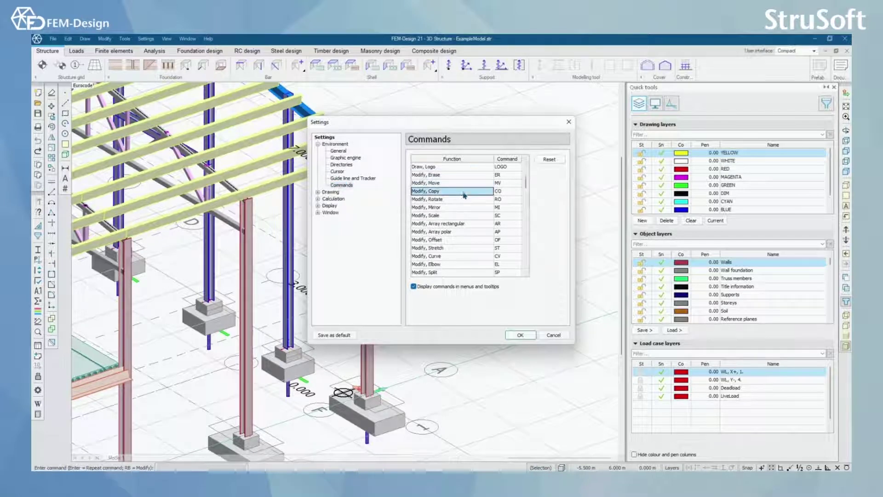
pyautogui.doubleClick(508, 185)
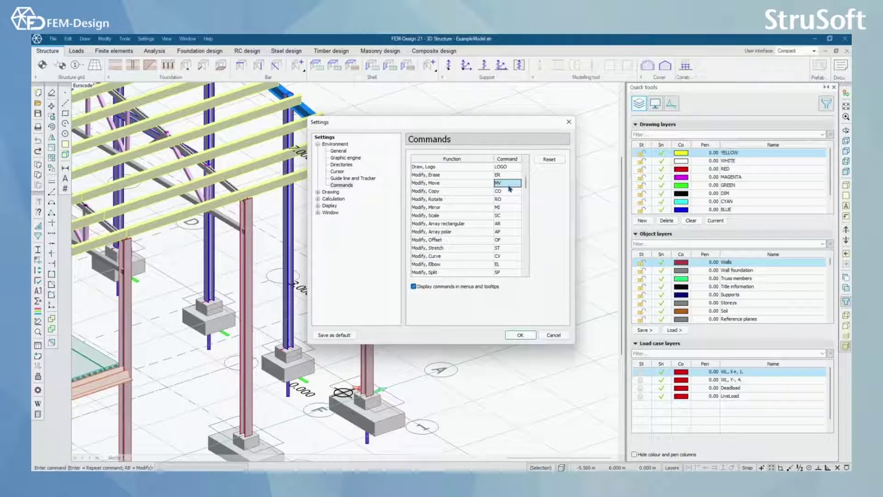
pyautogui.click(509, 184)
pyautogui.click(508, 177)
pyautogui.click(511, 184)
pyautogui.click(505, 177)
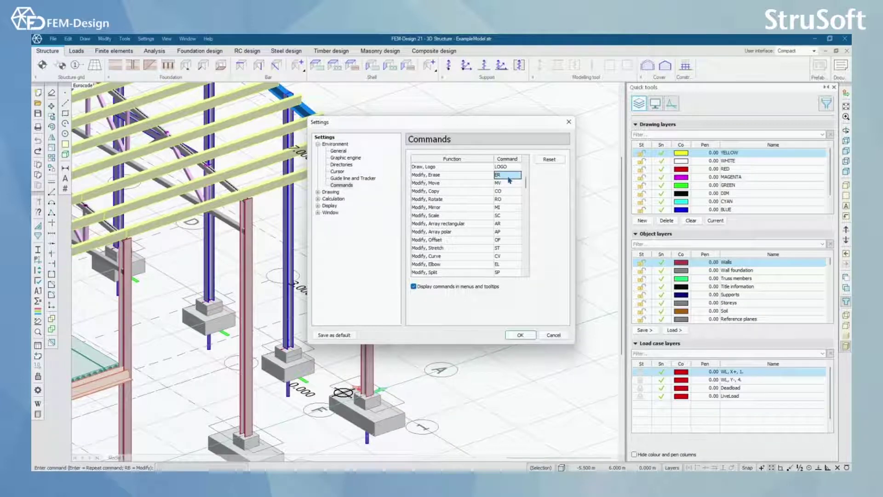
pyautogui.click(569, 124)
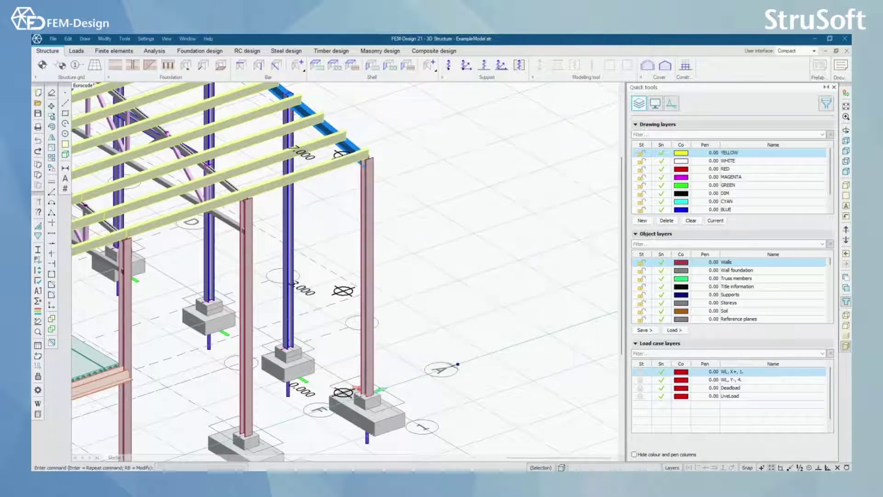
# - Start Move with the MV command and displace the corner column outward along axis A using two picked points
pyautogui.moveTo(431, 319); pyautogui.dragTo(417, 294, button='middle')
pyautogui.scroll(2, 416, 294)
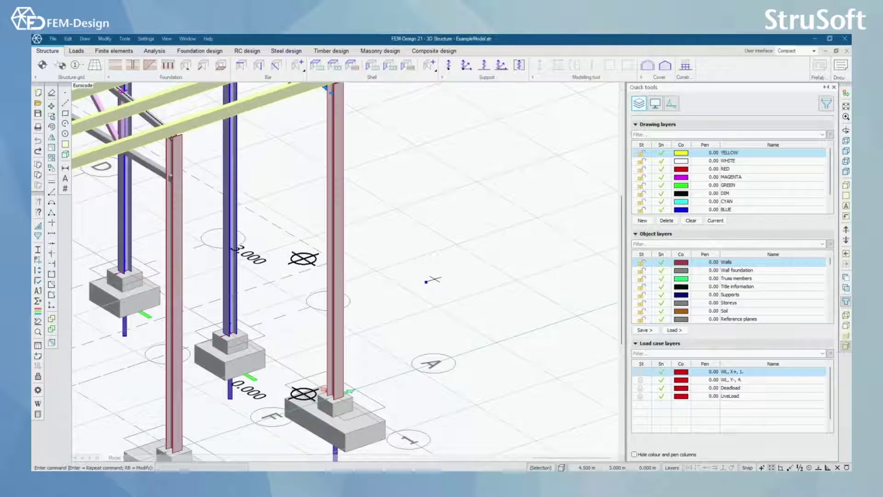
pyautogui.write('MV')
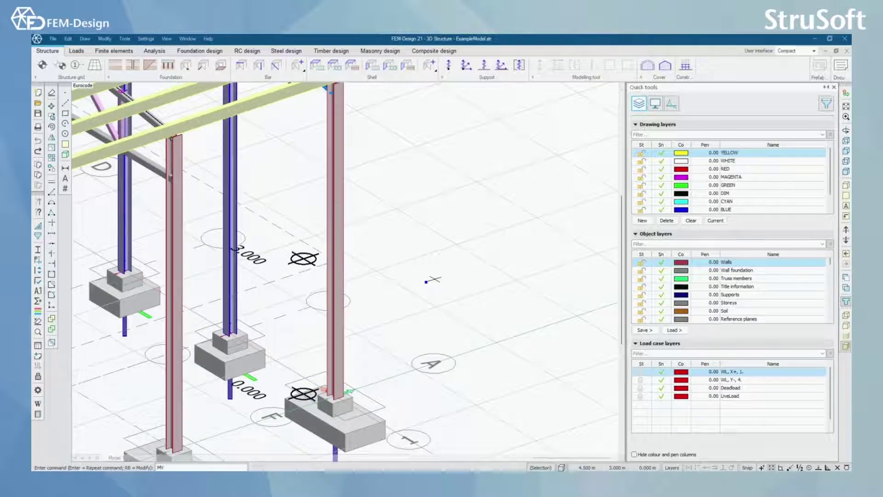
pyautogui.press('Return')
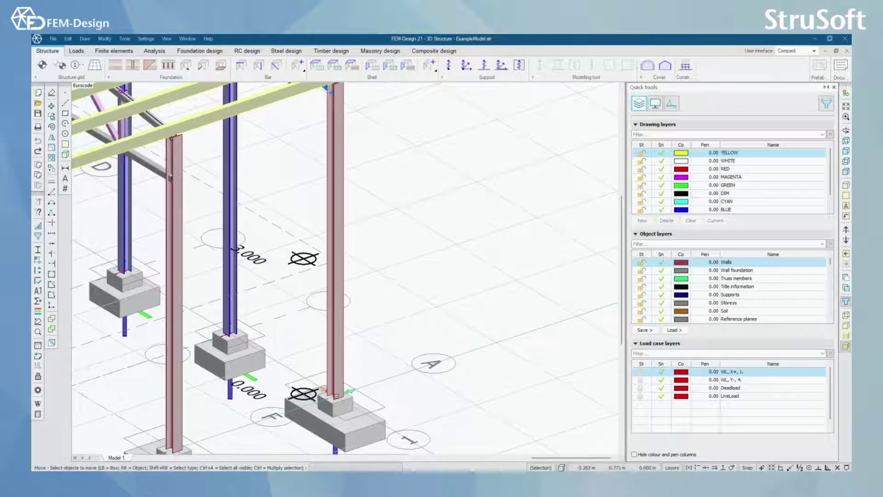
pyautogui.rightClick(332, 185)
pyautogui.moveTo(393, 389); pyautogui.dragTo(356, 304, button='middle')
pyautogui.scroll(-1, 356, 307)
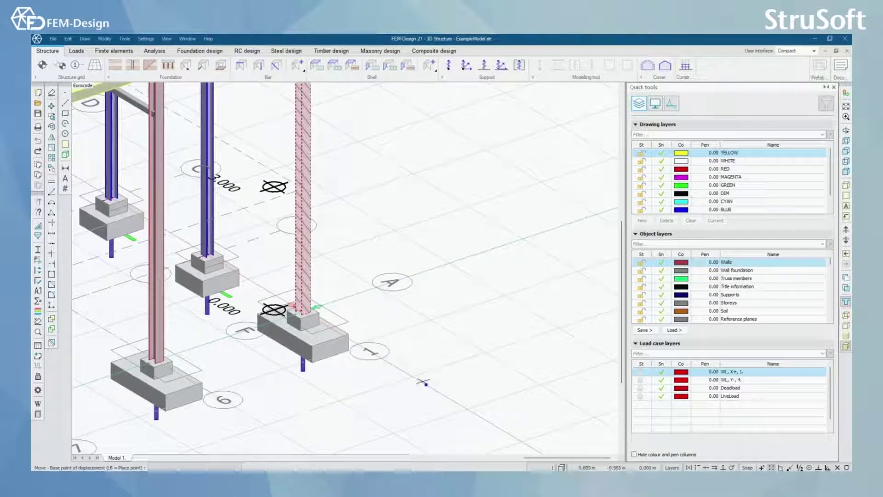
pyautogui.click(412, 376)
pyautogui.click(557, 328)
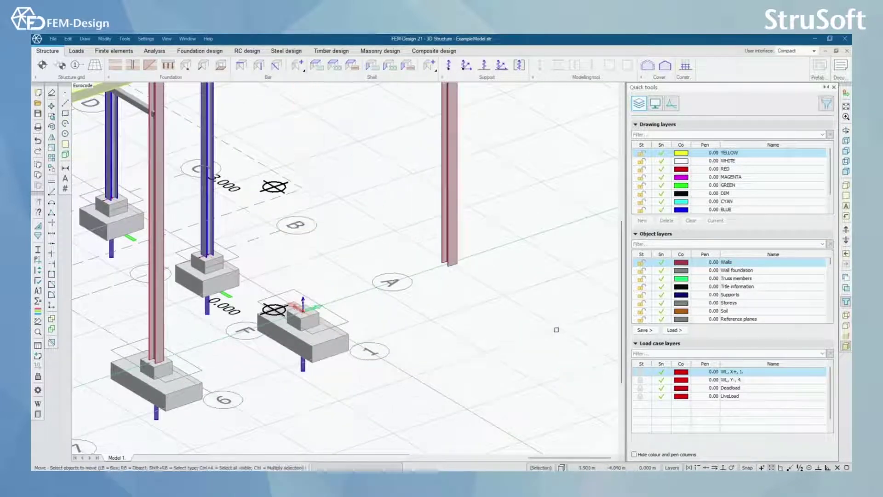
# - Examine the whole hall model from different distances and angles
pyautogui.scroll(-3, 398, 321)
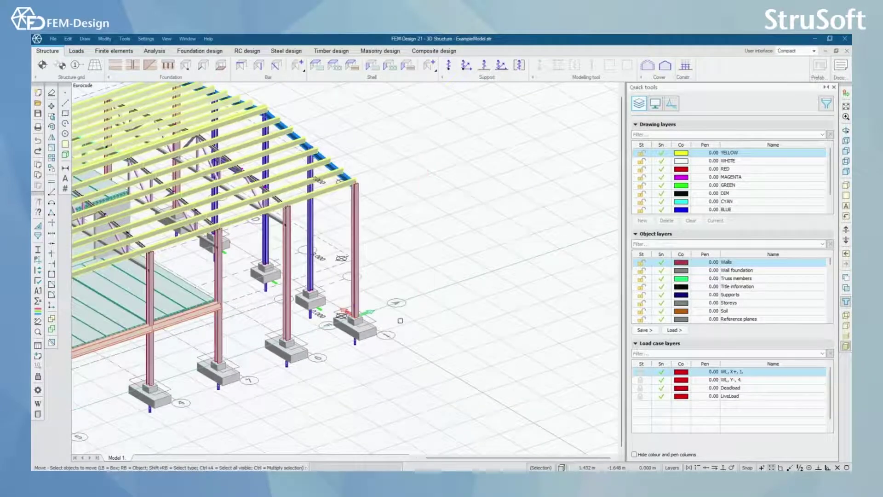
pyautogui.scroll(-5, 479, 338)
pyautogui.keyDown('alt'); pyautogui.moveTo(479, 338); pyautogui.dragTo(430, 338, button='middle'); pyautogui.keyUp('alt')
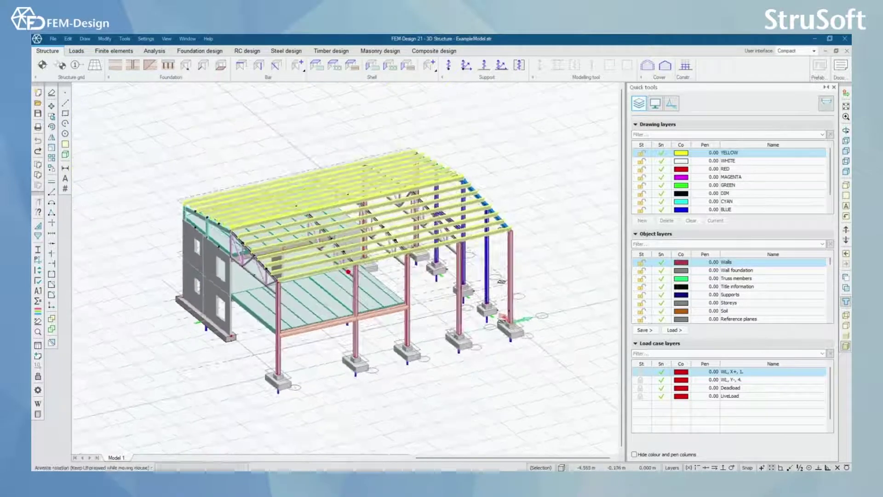
pyautogui.moveTo(547, 306); pyautogui.dragTo(523, 312, button='middle')
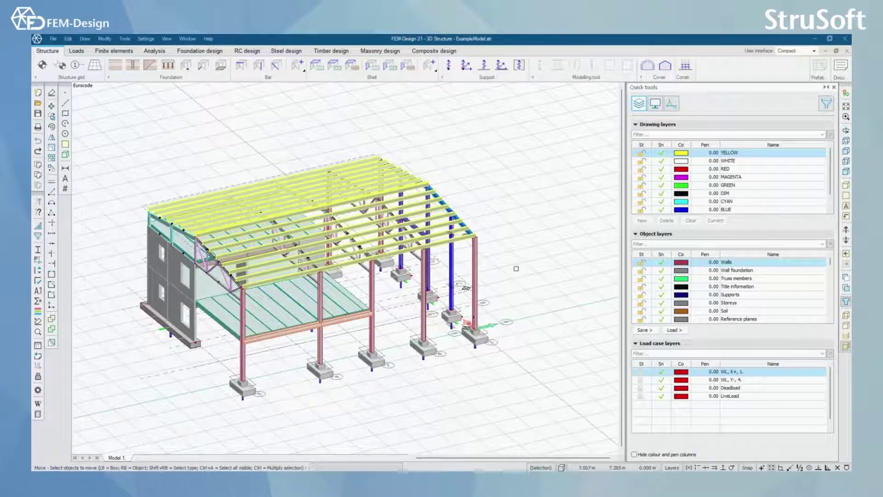
pyautogui.moveTo(516, 290); pyautogui.dragTo(458, 282, button='middle')
pyautogui.scroll(2, 442, 271)
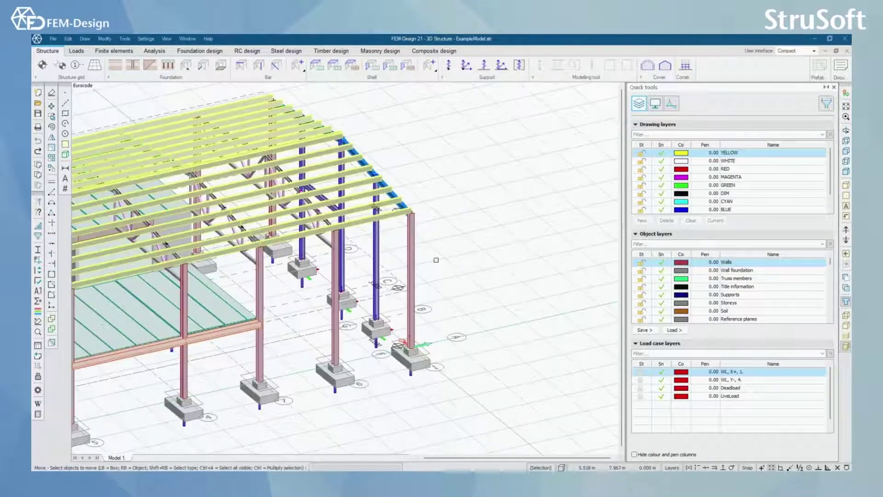
pyautogui.moveTo(462, 250); pyautogui.dragTo(432, 282, button='middle')
pyautogui.scroll(-4, 431, 281)
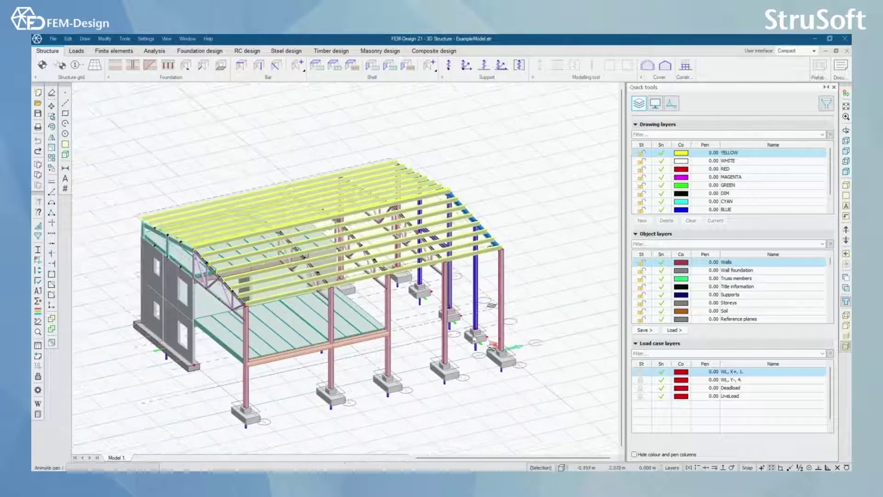
pyautogui.moveTo(385, 359); pyautogui.dragTo(408, 357, button='middle')
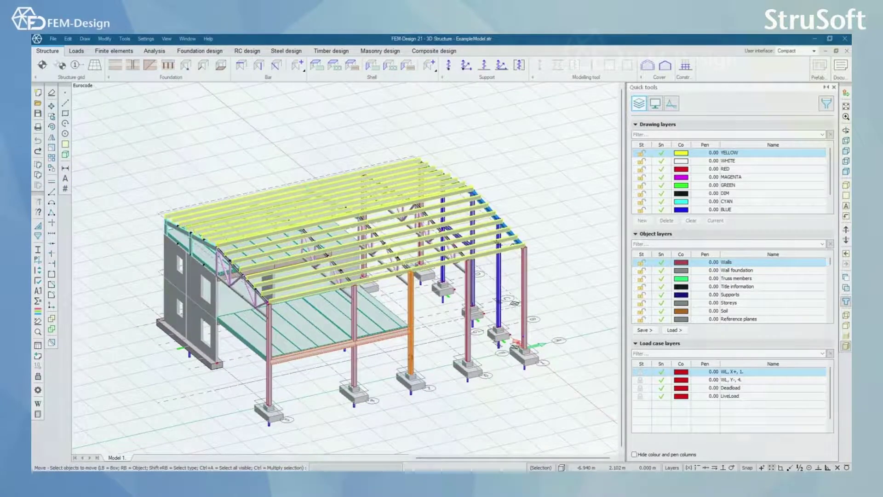